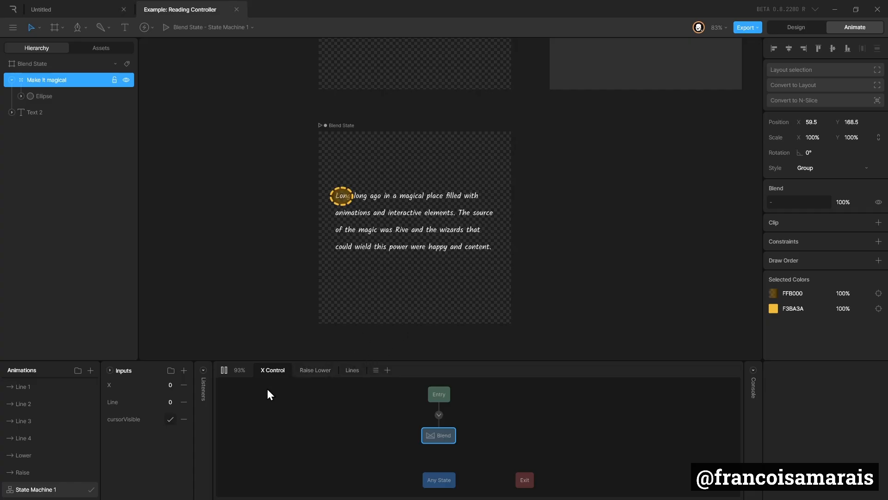
Play State Machine 1 and test its inputs by setting X to 31 and Line to 1 and toggling cursorVisible
left_click(224, 371)
left_click(224, 370)
left_click_drag(167, 385, 174, 410)
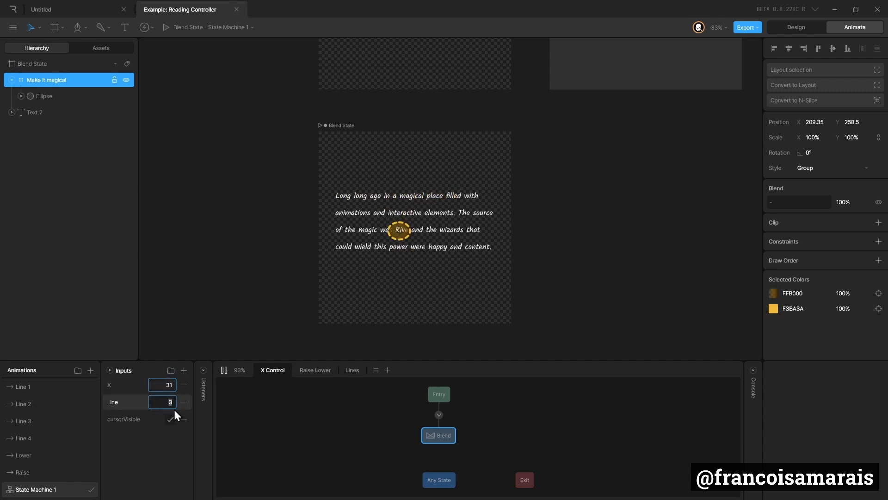
type("1")
left_click(171, 419)
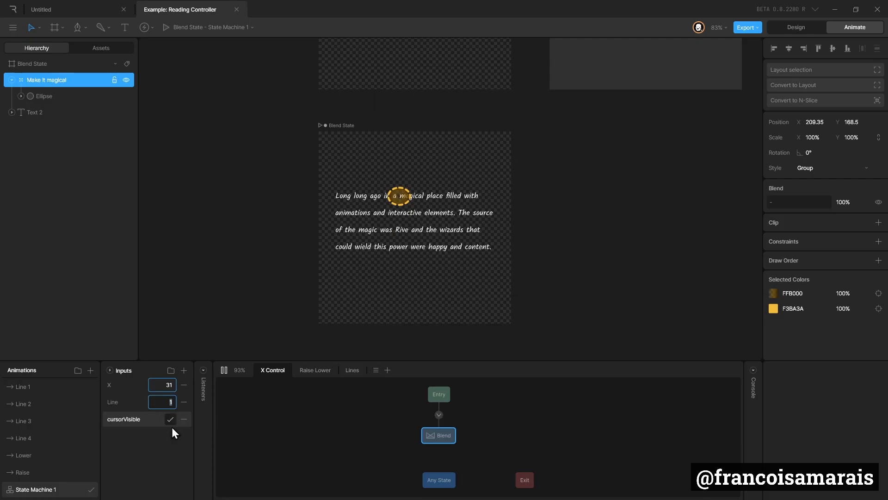
Set the X input back to 0 and stop the state machine playback
left_click(159, 385)
type("0")
left_click(167, 402)
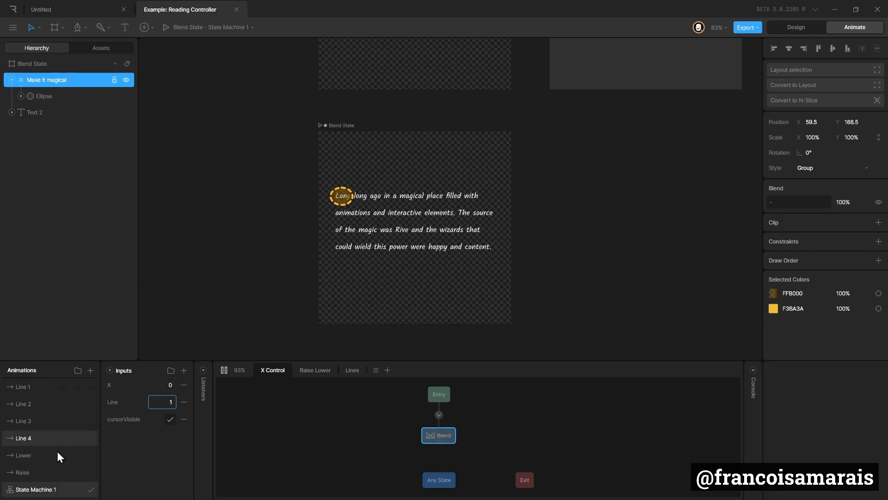
scroll(52, 390, "up", 1)
scroll(50, 401, "down", 1)
scroll(46, 407, "up", 1)
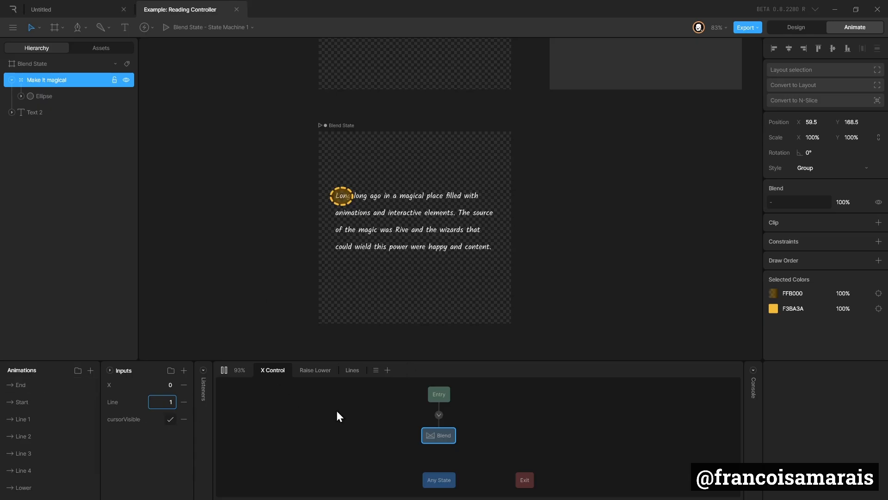
left_click(223, 370)
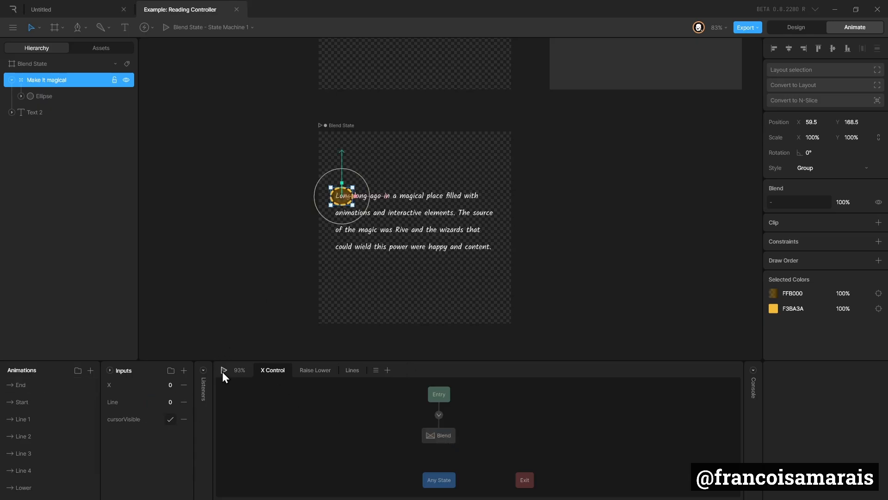
Compare the X position keys of the Make it magical group in the End and Start animations
left_click(47, 386)
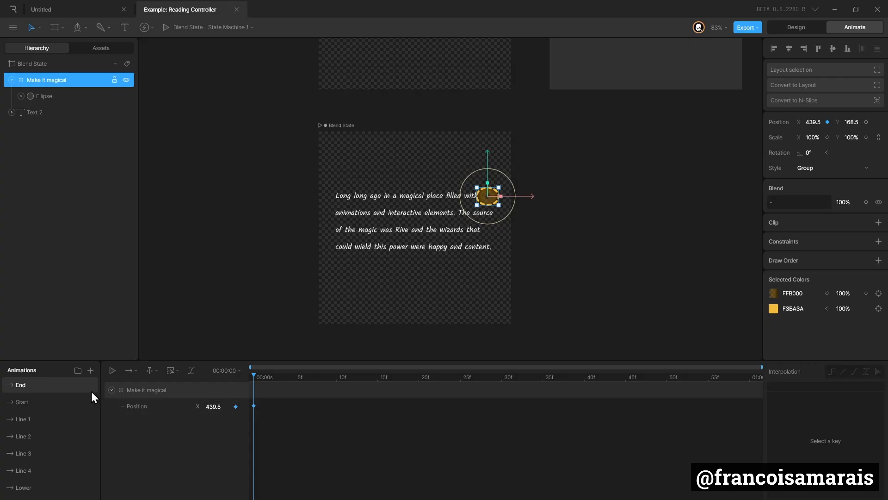
left_click(54, 401)
left_click(57, 388)
left_click(57, 399)
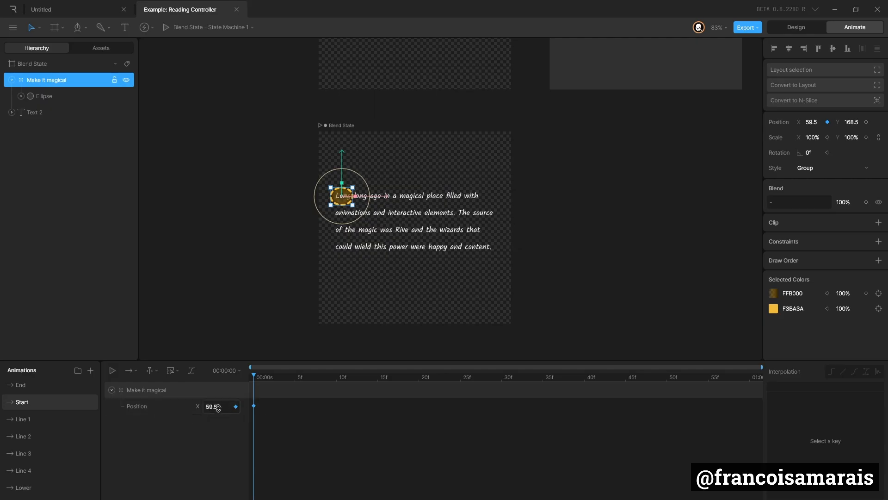
left_click(17, 386)
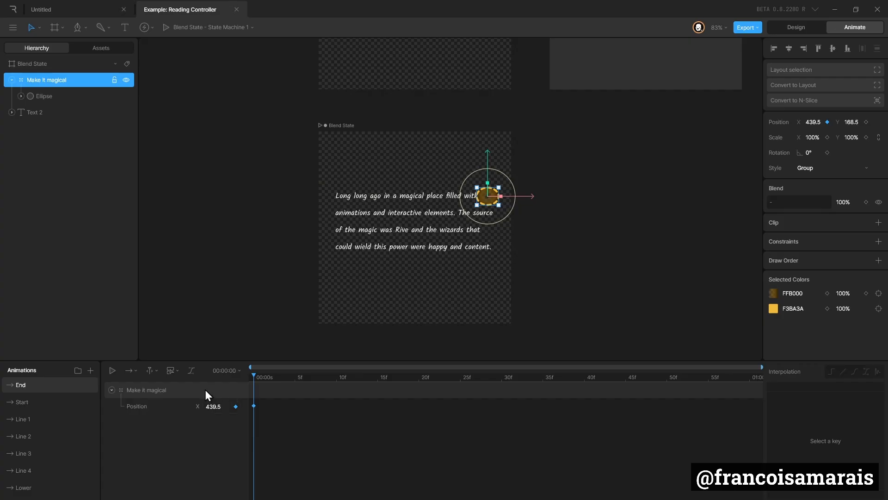
left_click(61, 406)
Examine the Y position key of the Make it magical group in each of the Line 1 to Line 4 animations
left_click(56, 422)
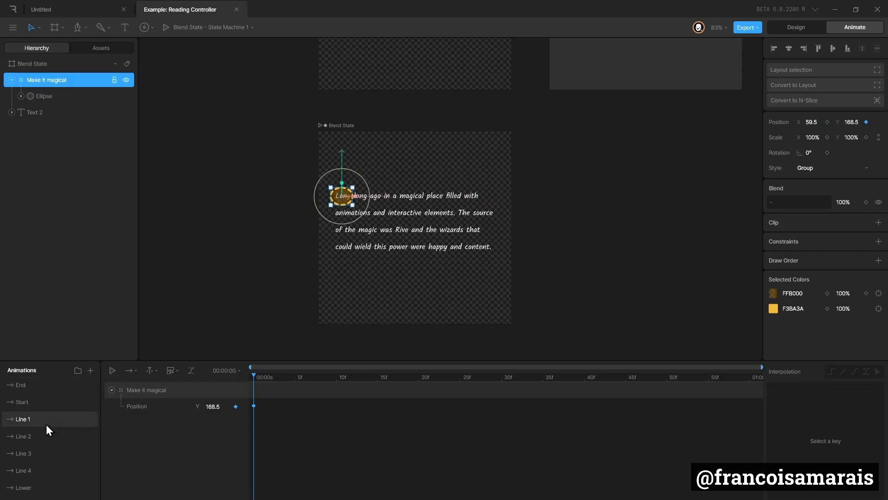
left_click(46, 437)
left_click(46, 453)
left_click(45, 468)
left_click(51, 417)
left_click(63, 437)
left_click(50, 453)
left_click(49, 468)
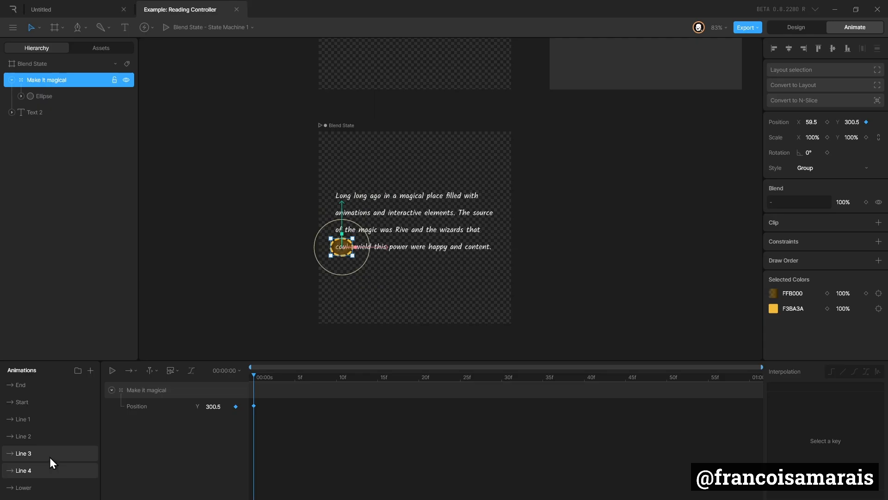
Compare the Y scale keys of the Make it magical group in the Lower and Raise animations
scroll(49, 458, "down", 2)
left_click(57, 456)
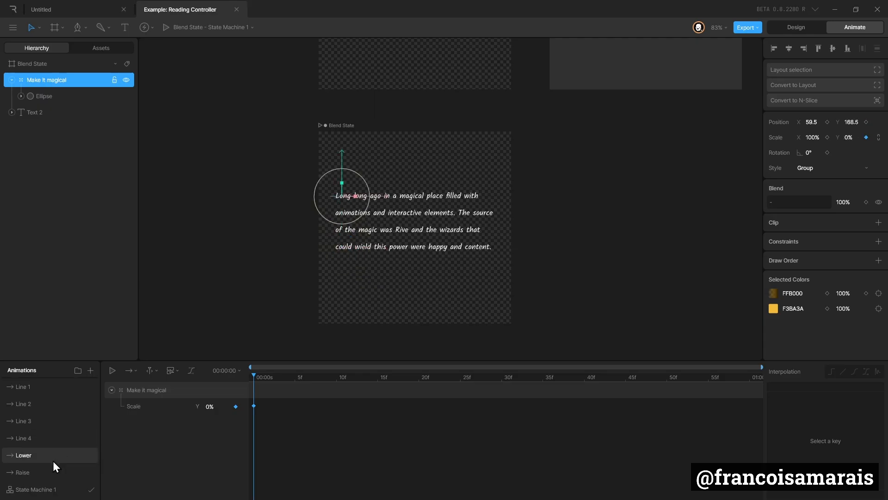
left_click(48, 472)
left_click(49, 460)
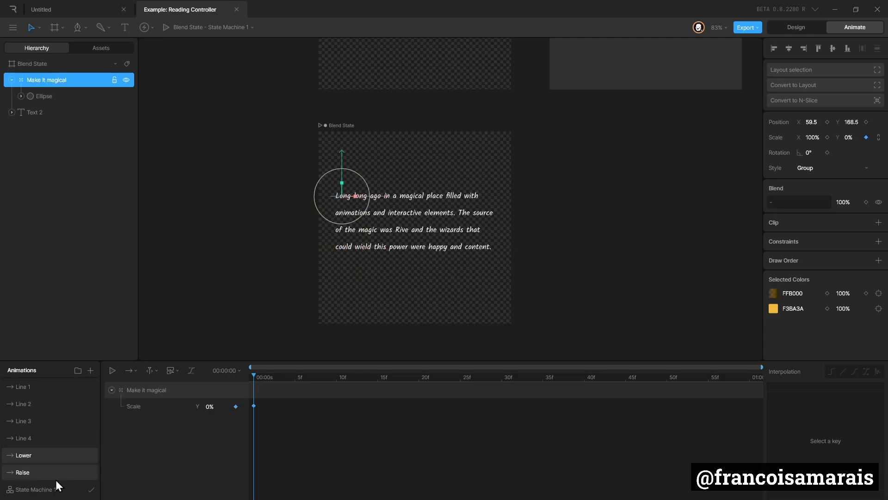
left_click(56, 477)
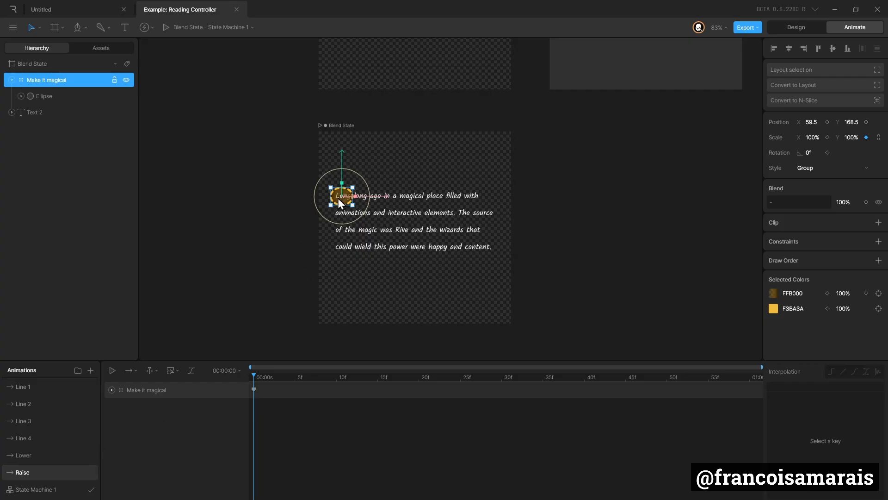
left_click(51, 457)
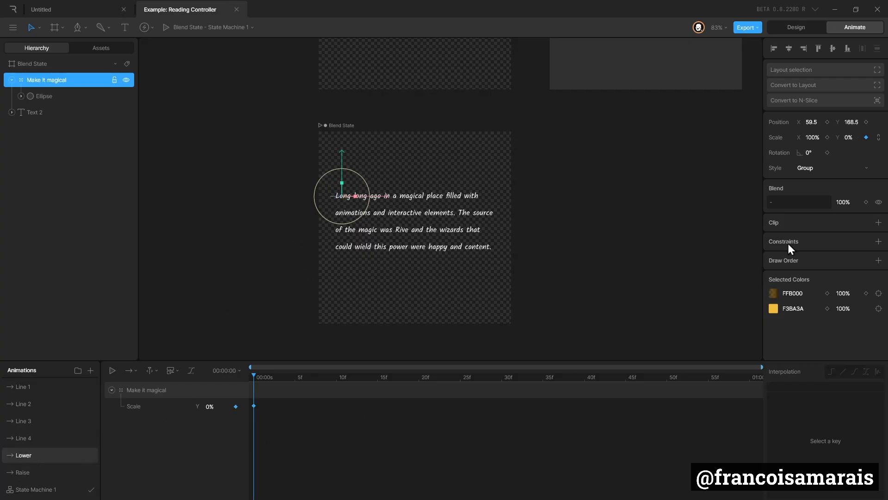
left_click(56, 478)
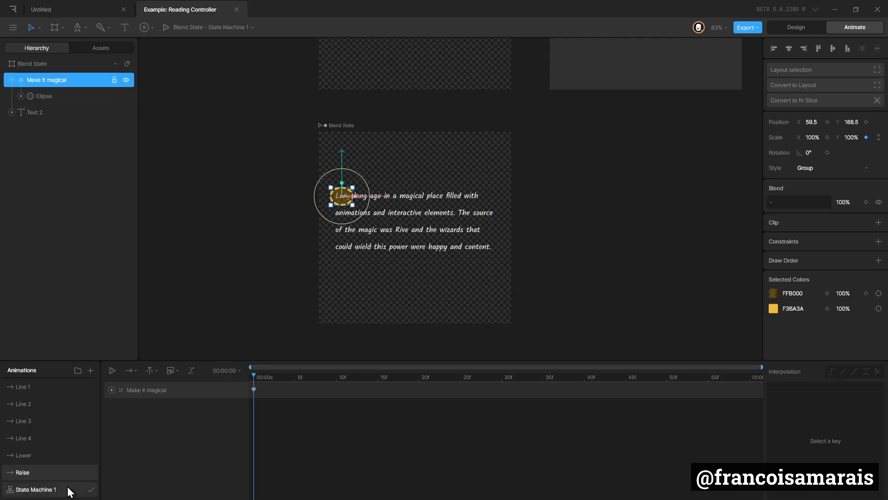
Open State Machine 1 and review its X Control, Raise Lower and Lines layers
left_click(65, 491)
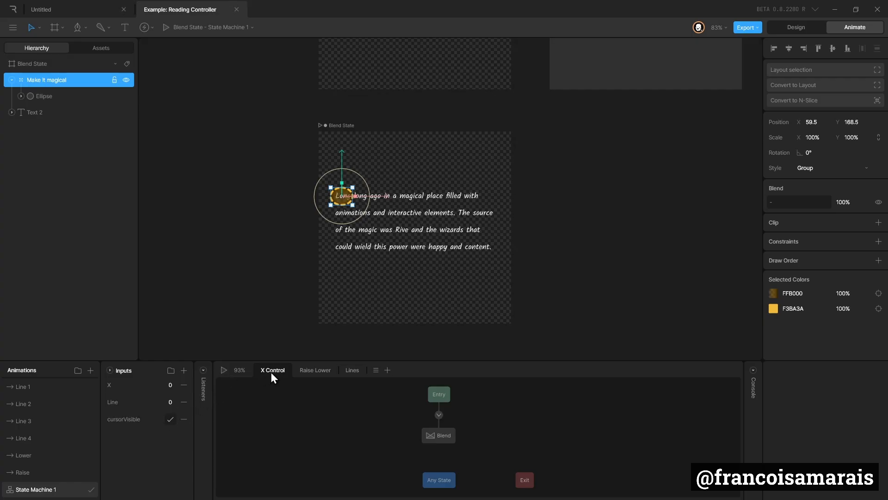
left_click(315, 369)
left_click(352, 370)
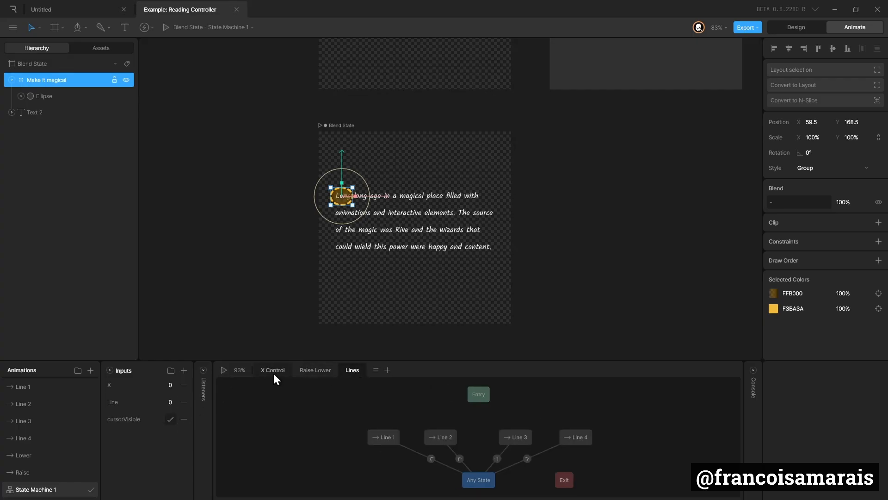
left_click(273, 373)
left_click(316, 371)
left_click(351, 372)
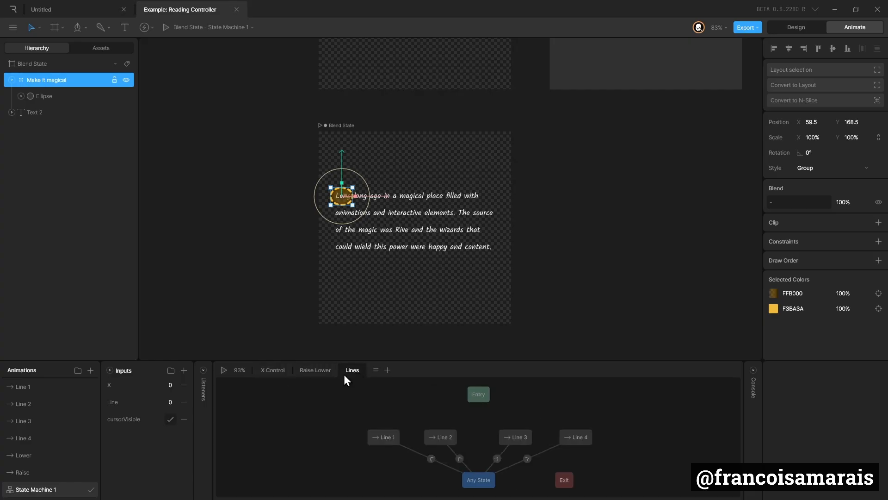
left_click(262, 377)
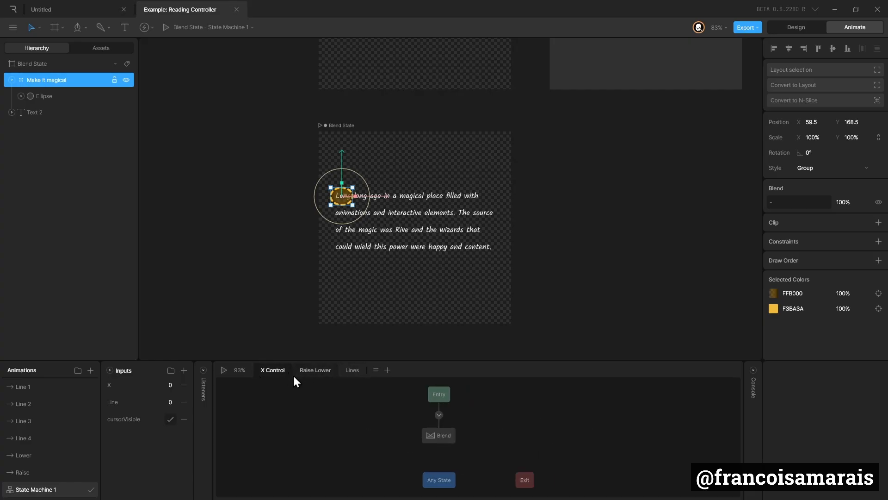
Inspect the Blend state in the X Control layer, then play the state machine and vary the X input up and down, ending at 45
left_click(437, 435)
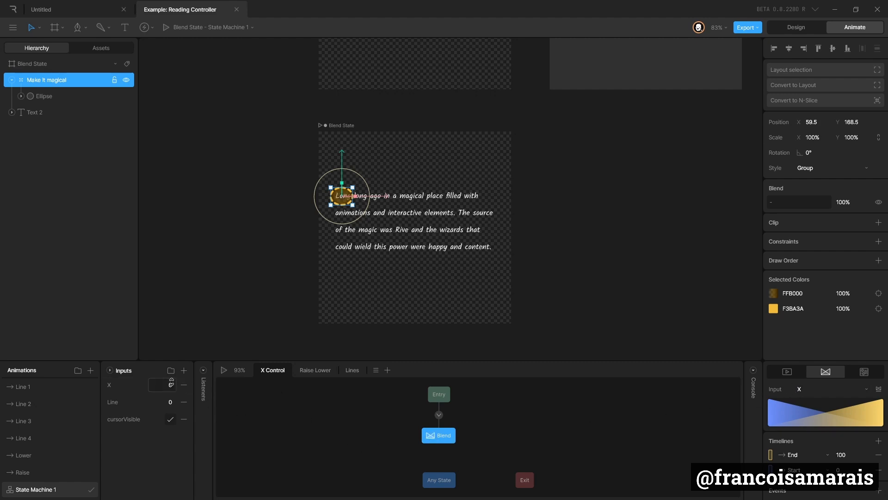
key("space")
left_click(159, 385)
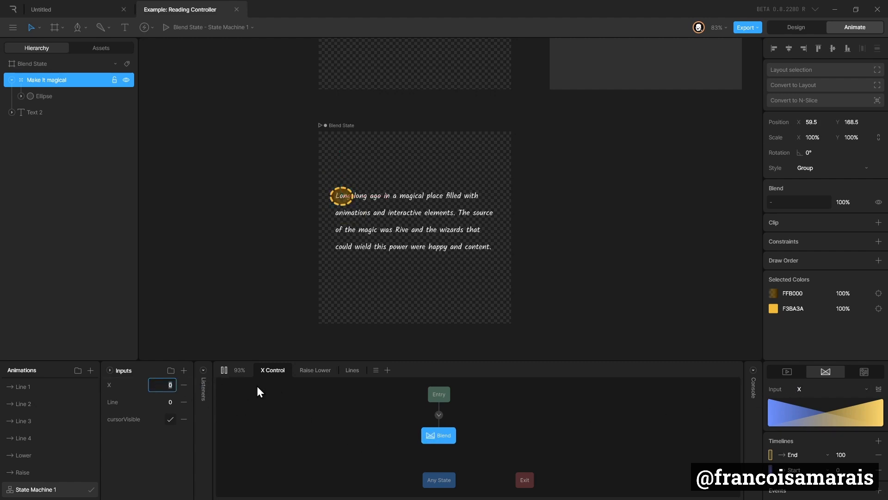
key("Up")
key("Up")
key("Up")
key("Up")
key("Up")
key("Up")
key("Up")
key("Up")
key("Up")
key("Up")
key("Up")
key("Up")
key("Up")
key("Up")
key("Up")
key("Up")
key("Up")
key("Up")
key("Up")
key("Up")
key("Up")
key("Up")
key("Up")
key("Up")
key("Up")
key("Up")
key("Up")
key("Up")
key("Up")
key("Up")
key("Up")
key("Up")
key("Up")
key("Up")
key("Up")
key("Up")
key("Up")
key("Up")
key("Up")
key("Up")
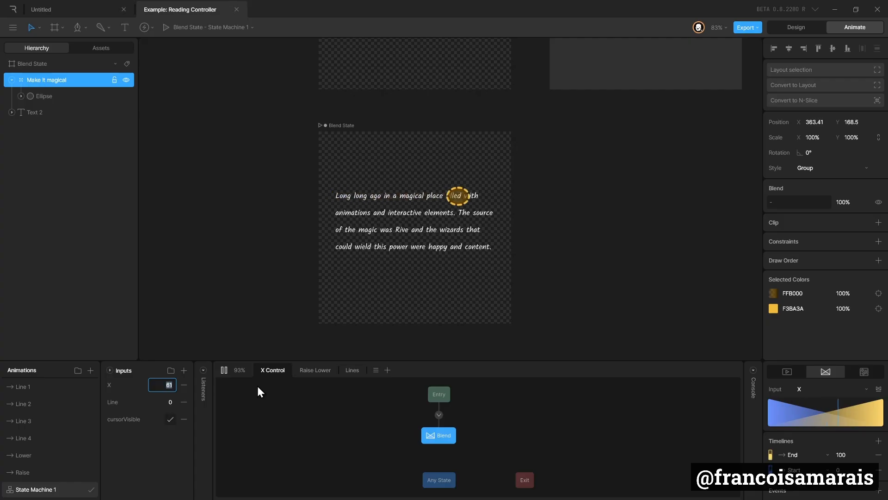
key("Down")
key("Down")
key("Down")
key("Down")
key("Down")
key("Down")
key("Down")
key("Down")
key("Down")
key("Down")
key("Down")
key("Down")
key("Down")
key("Down")
key("Down")
key("Down")
key("Down")
key("Down")
key("Down")
key("Down")
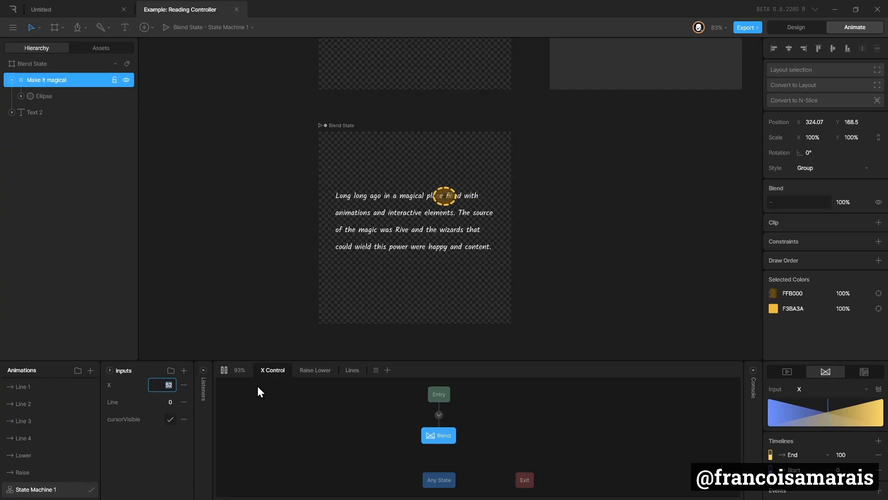
key("Up")
key("Up")
key("Up")
key("Up")
key("Up")
key("Up")
key("Up")
key("Up")
key("Up")
key("Up")
key("Up")
key("Up")
key("Up")
key("Up")
key("Up")
key("Up")
key("Up")
key("Up")
key("Up")
key("Up")
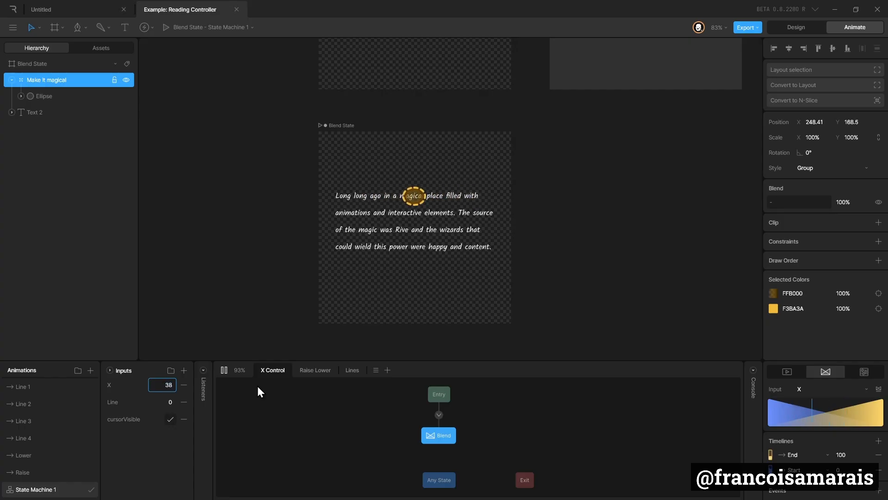
key("Up")
key("Up")
key("Up")
key("Up")
key("Up")
key("Up")
key("Up")
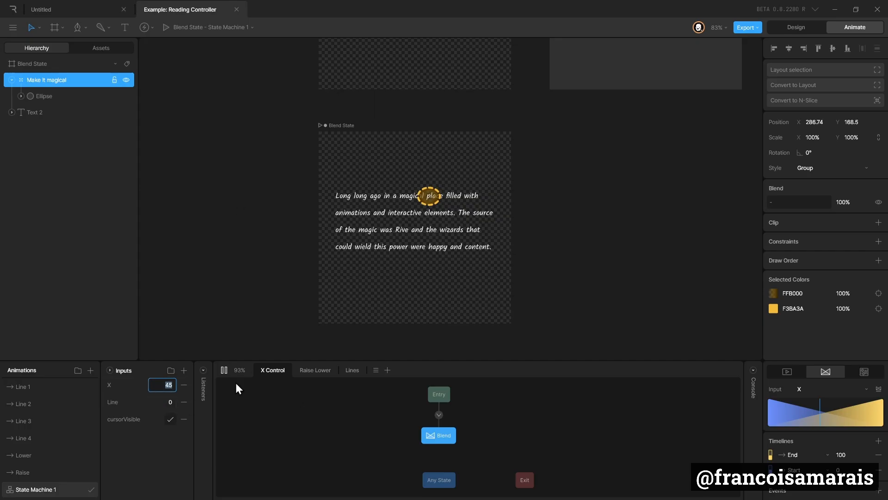
Show the Raise Lower layer and toggle the cursorVisible input to test the highlight
left_click(161, 403)
left_click(285, 425)
left_click(308, 371)
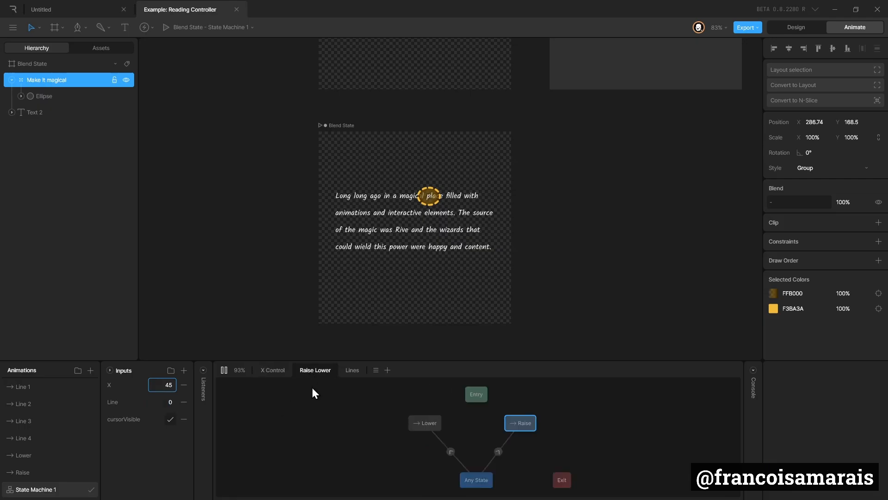
left_click(170, 419)
left_click(170, 419)
left_click(170, 419)
Examine the conditions on the Any State transitions to Lower and Raise in the Raise Lower layer
left_click(350, 369)
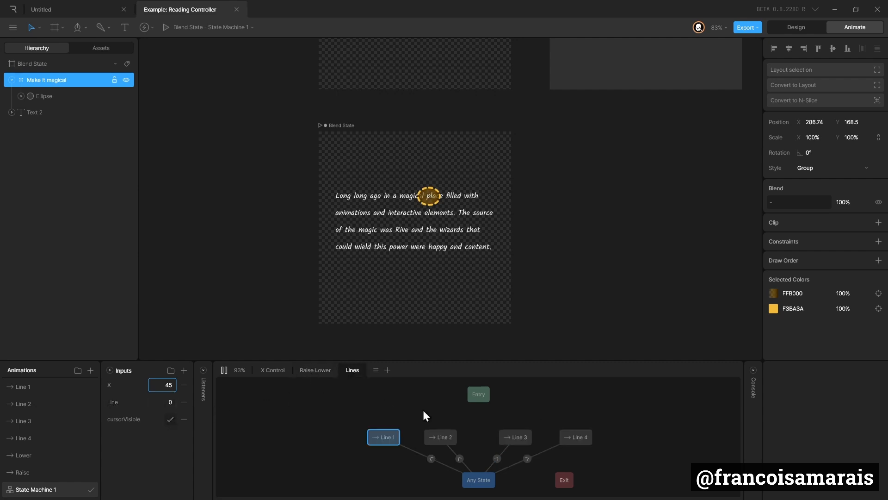
left_click(316, 370)
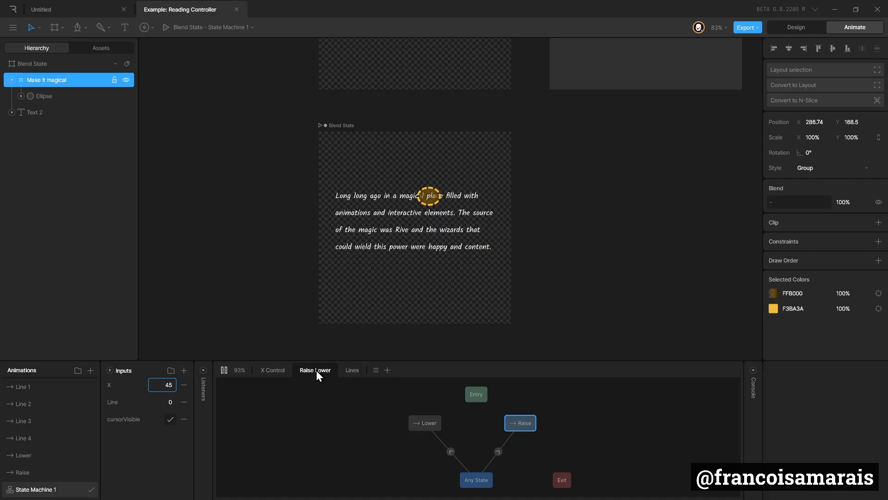
left_click(451, 451)
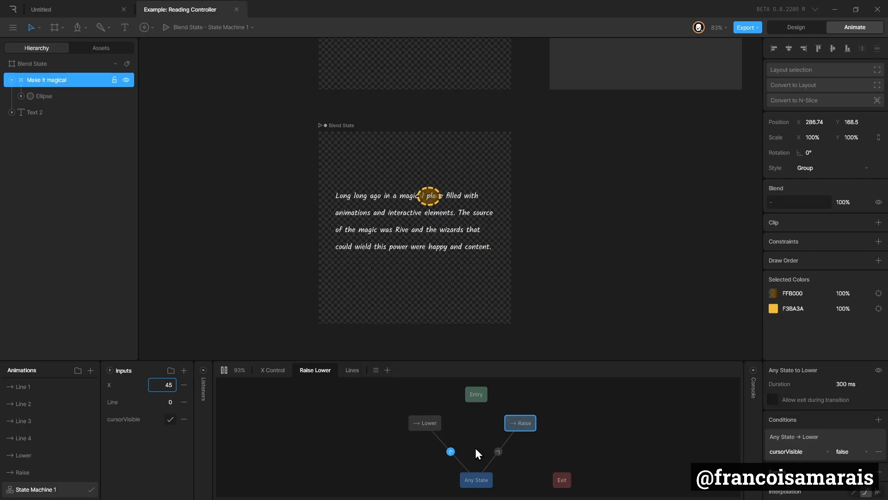
left_click(804, 451)
left_click(498, 451)
Toggle cursorVisible off and on repeatedly to preview the lowering and raising transitions, leaving it enabled
left_click(163, 423)
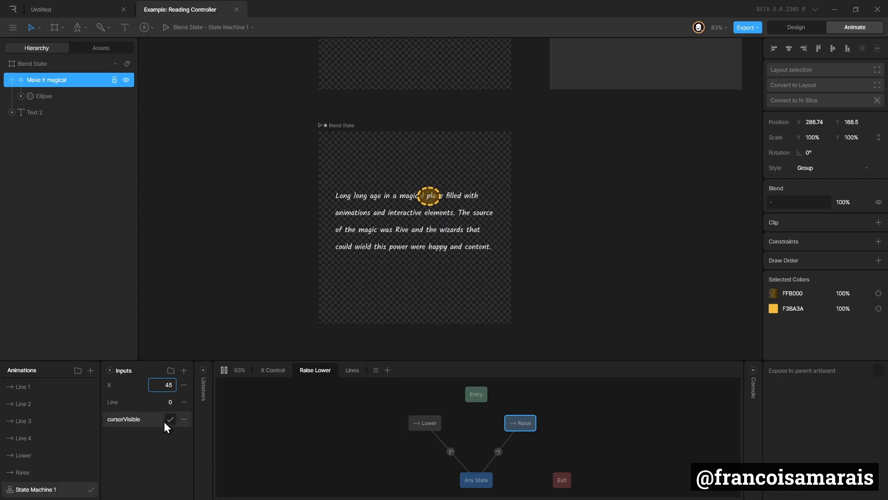
left_click(172, 420)
left_click(171, 421)
left_click(171, 421)
left_click(173, 420)
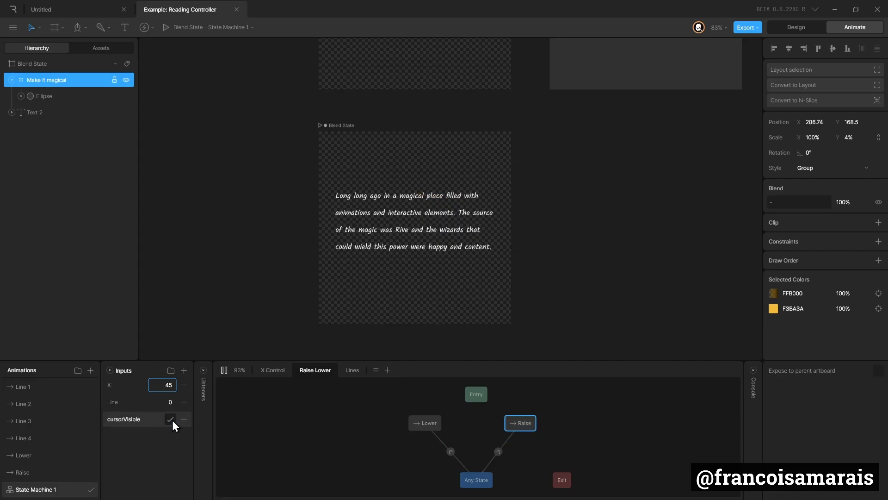
left_click(173, 421)
left_click(172, 420)
left_click(172, 420)
left_click(172, 420)
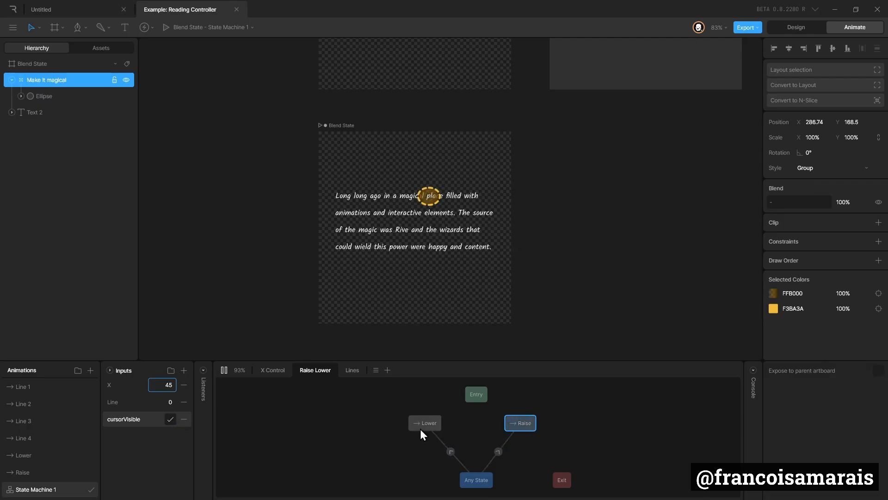
Examine the duration and interpolation settings of the Any State transitions to Lower and Raise
left_click(451, 451)
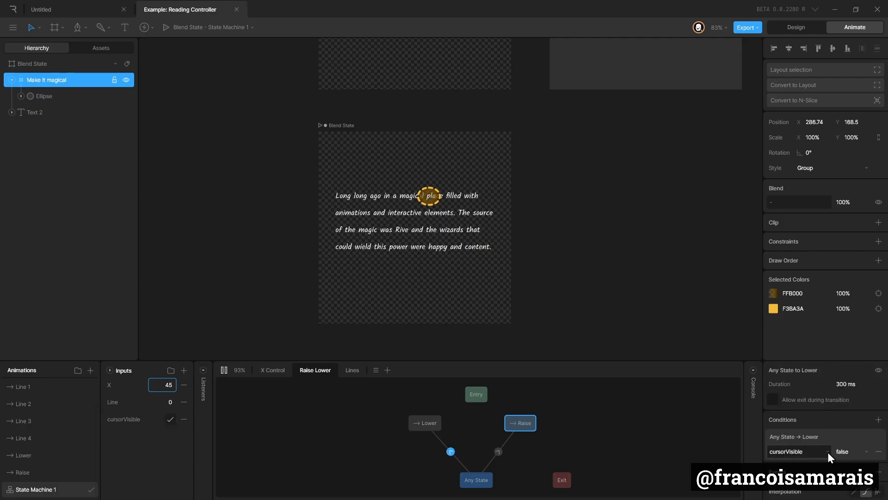
scroll(831, 482, "down", 3)
scroll(809, 448, "up", 3)
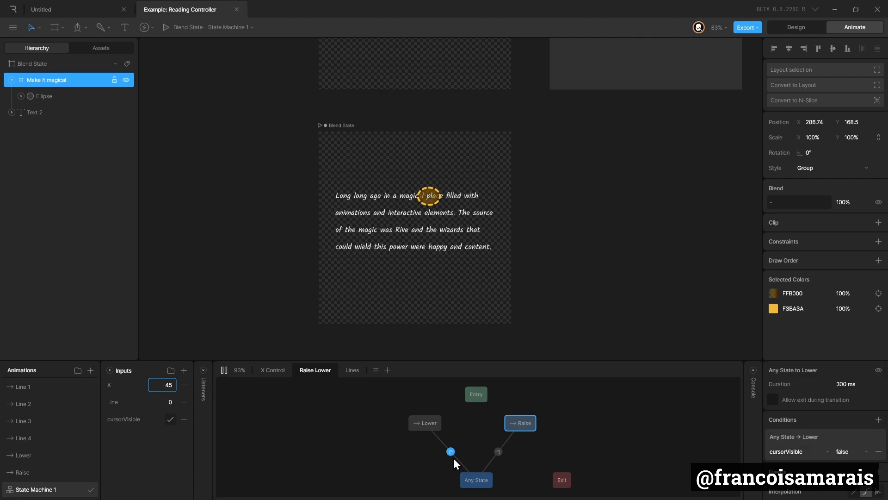
left_click(846, 385)
scroll(834, 396, "down", 3)
scroll(821, 423, "up", 3)
left_click(498, 451)
scroll(816, 388, "down", 3)
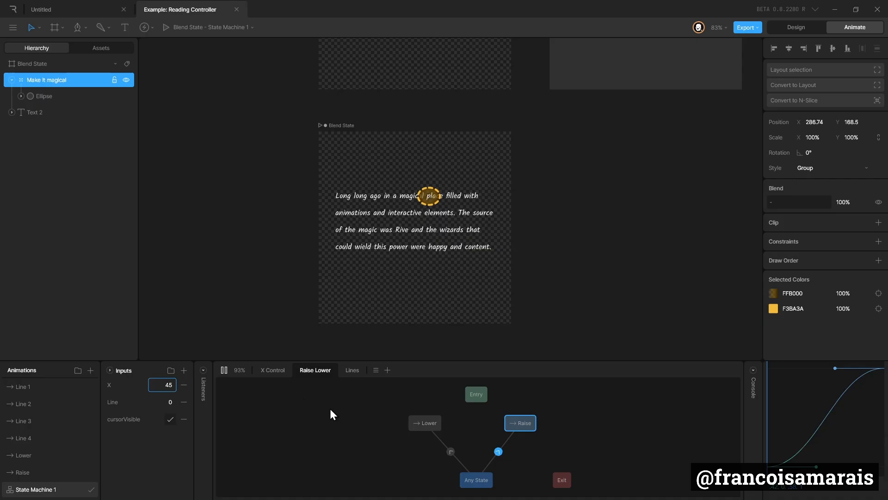
Show the Lines layer and examine the condition on the Any State to Line 1 transition
scroll(324, 411, "down", 2)
scroll(352, 416, "up", 4)
scroll(350, 403, "down", 4)
left_click(352, 369)
scroll(399, 409, "down", 2)
left_click(431, 458)
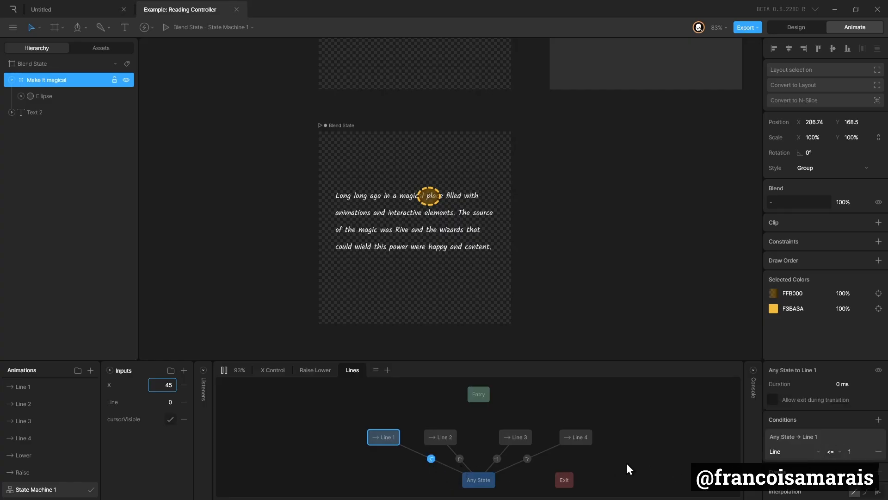
Examine the conditions on the Any State transitions to Line 2, Line 3 and Line 4
left_click(459, 458)
left_click(497, 458)
left_click(527, 460)
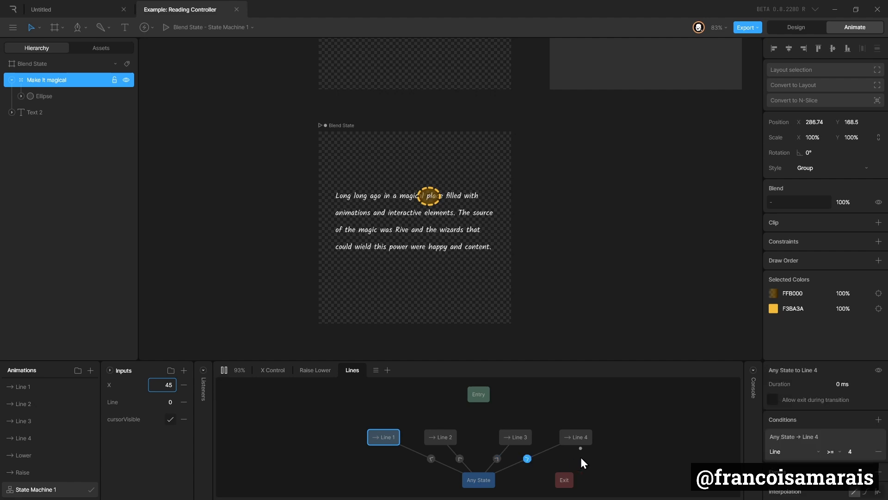